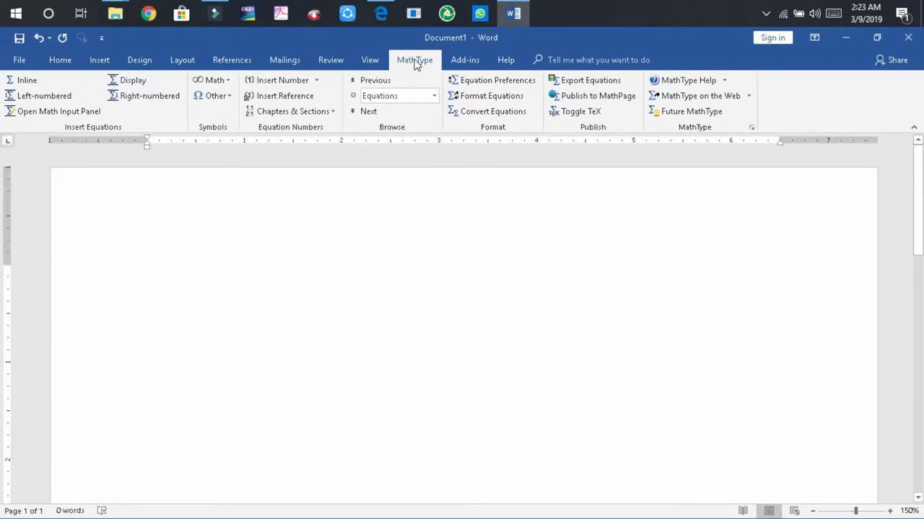
- Start a new empty inline equation from Word's MathType tab
click(58, 65)
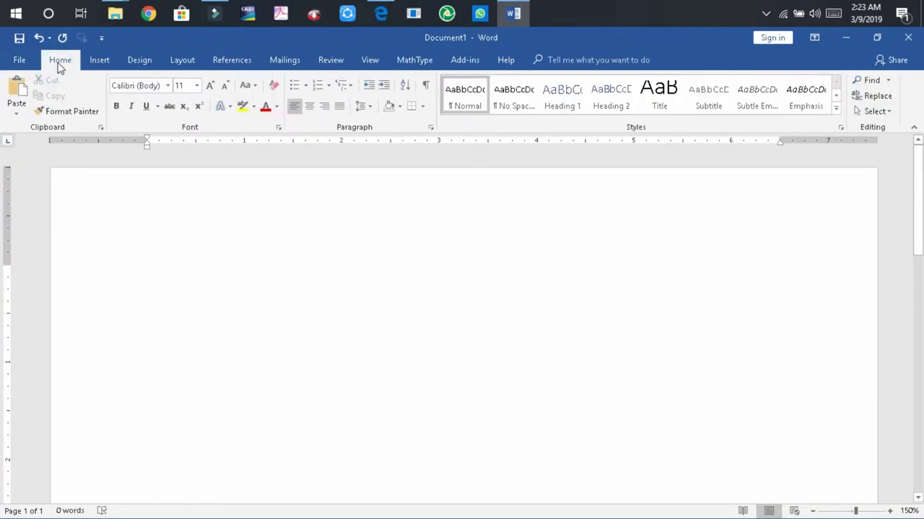
click(425, 67)
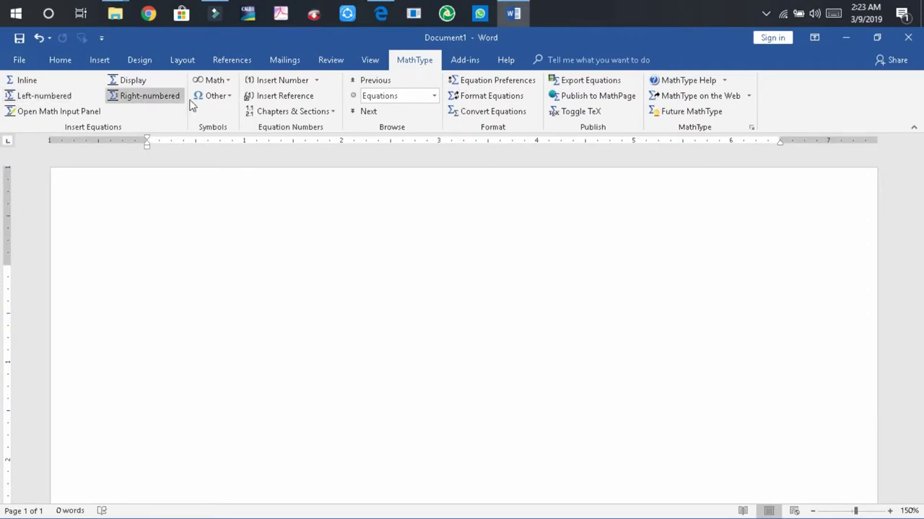
click(23, 84)
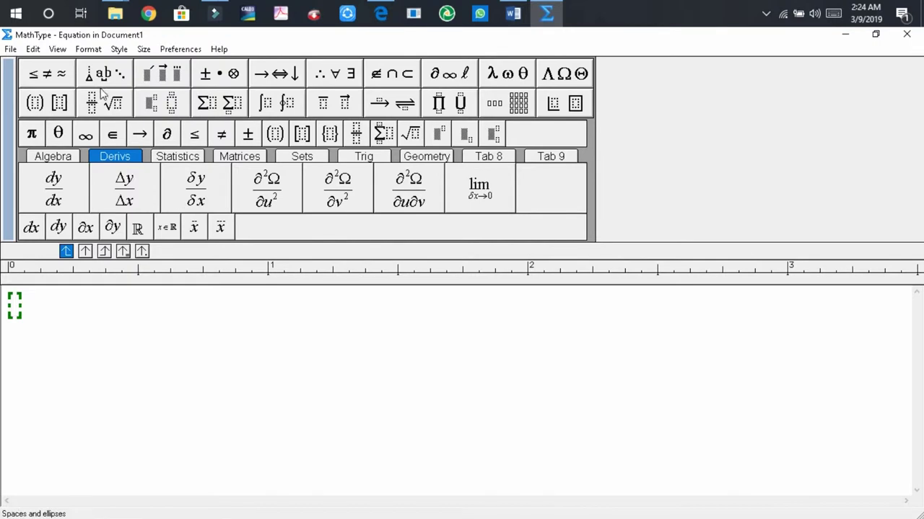
- Insert an empty full-size fraction template from the Fraction and radical palette
click(114, 105)
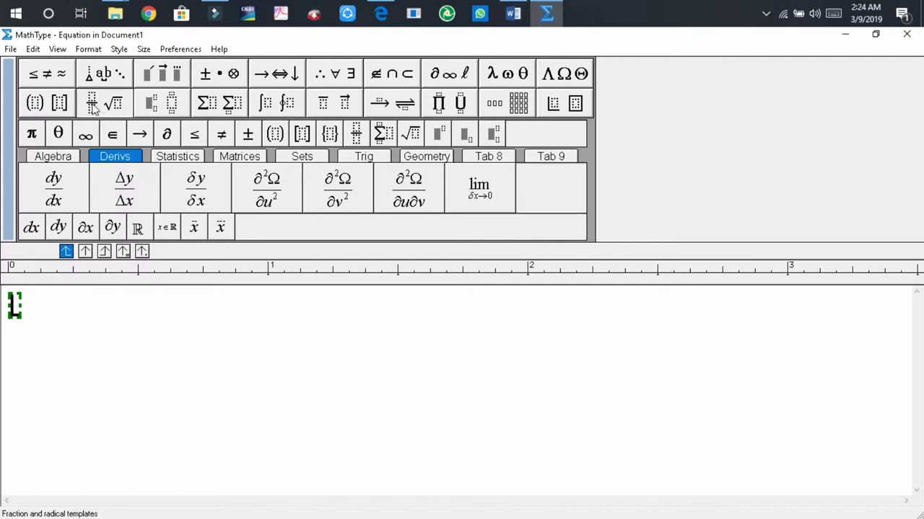
click(93, 107)
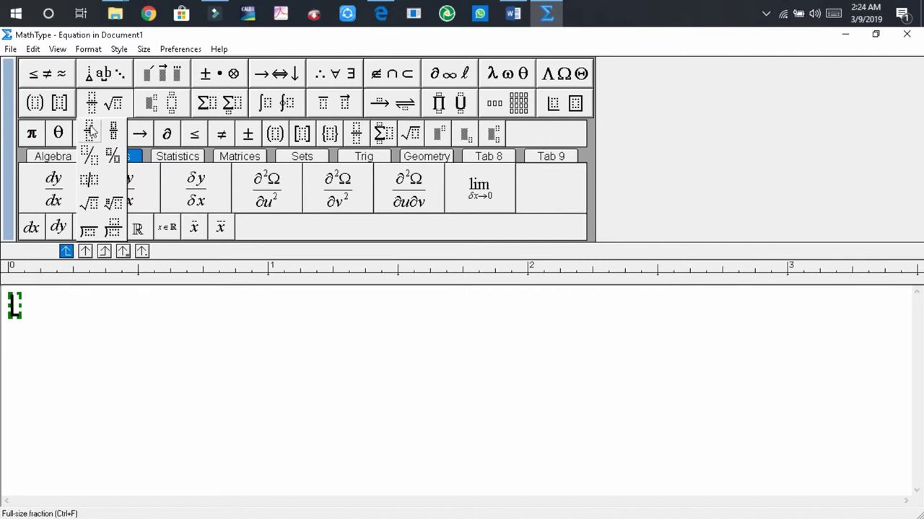
click(91, 134)
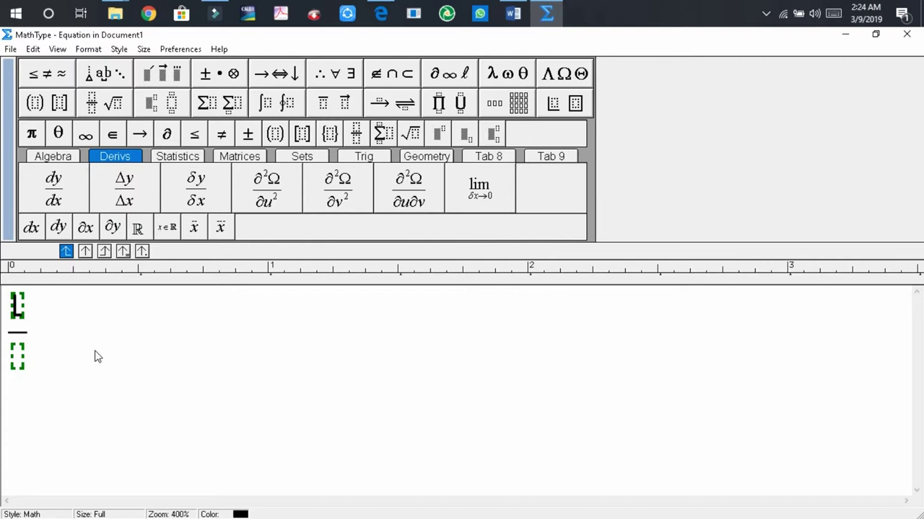
- Enter x² − 3x + 2 as the numerator, then move to the denominator
text(x)
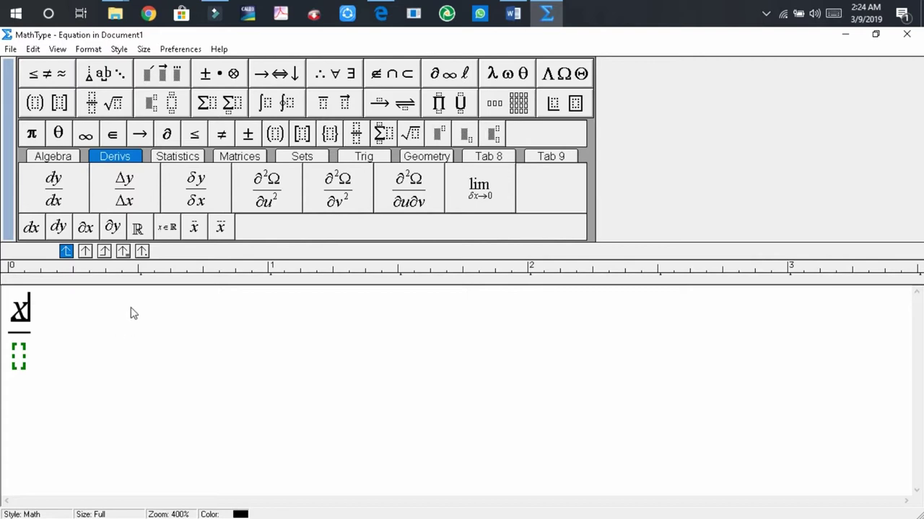
click(154, 104)
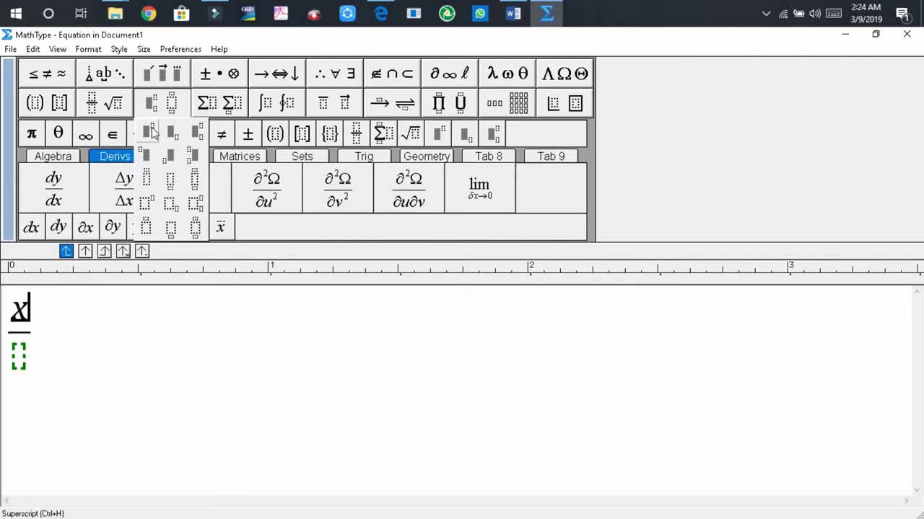
click(152, 132)
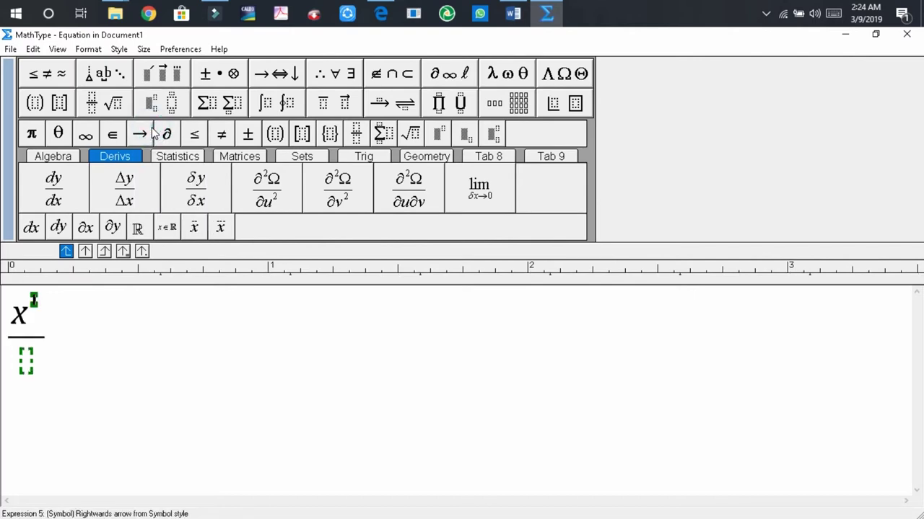
text(2)
key(Right)
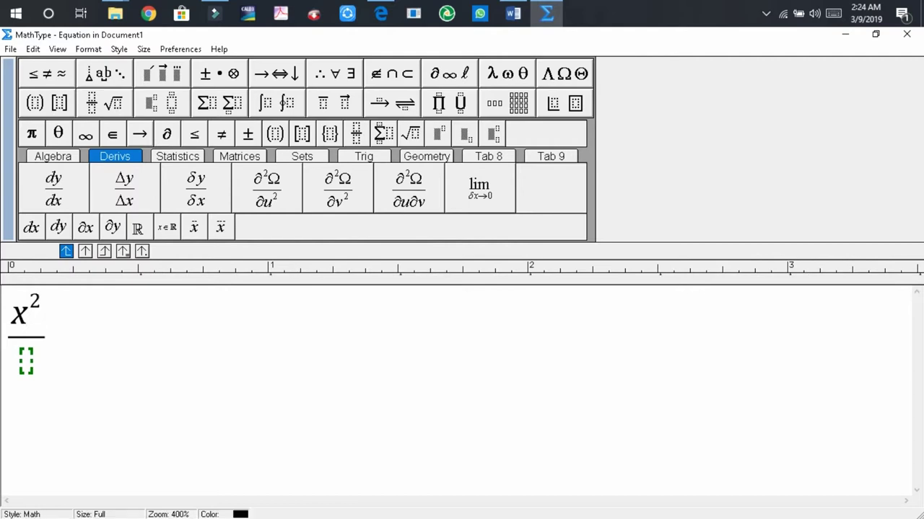
text(-)
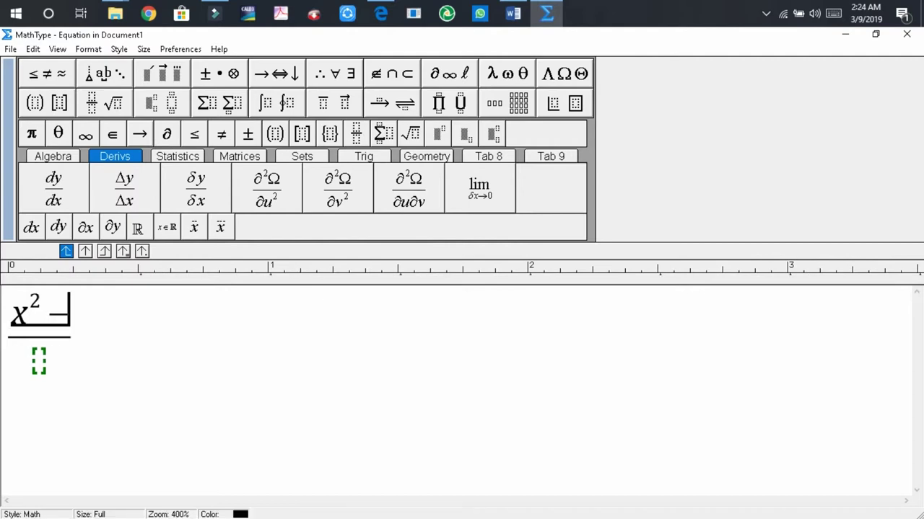
text(3)
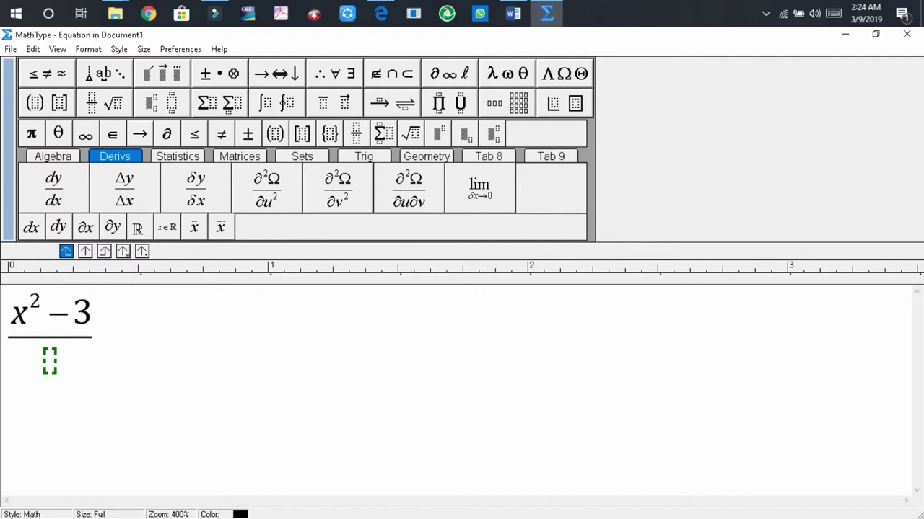
text(x+)
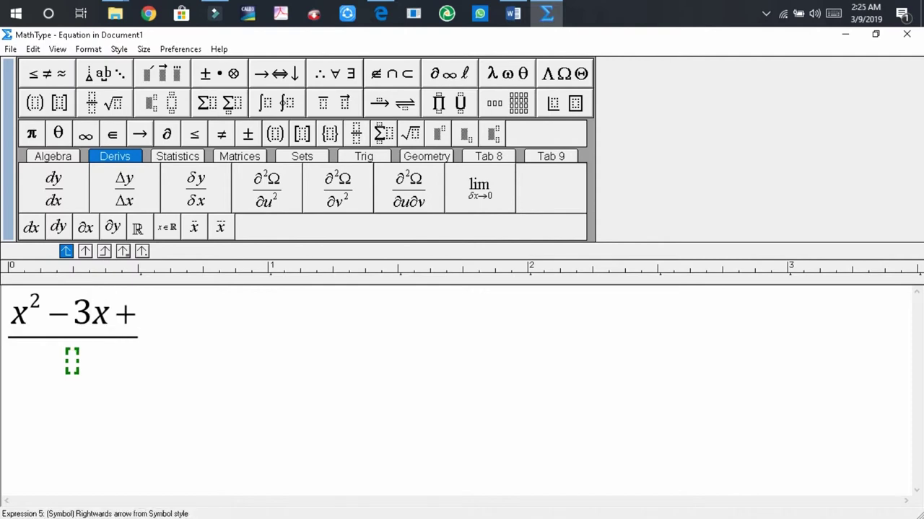
text(2)
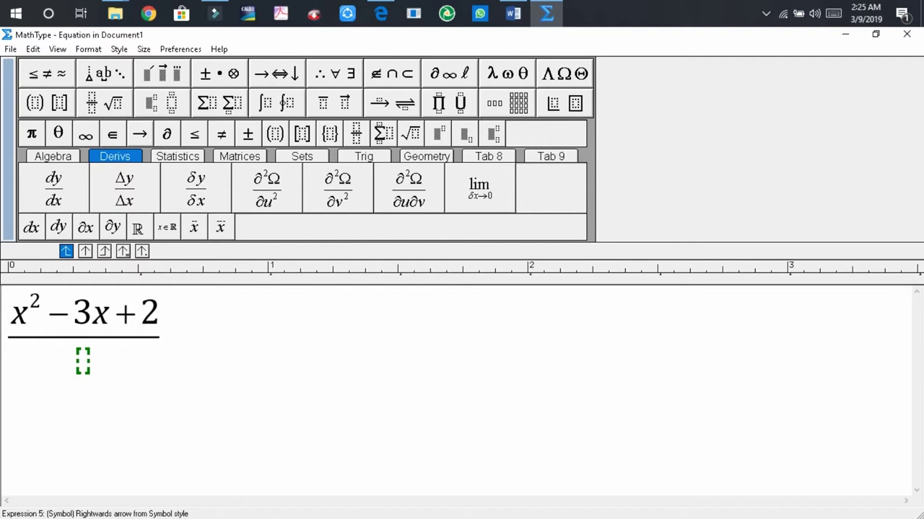
key(Tab)
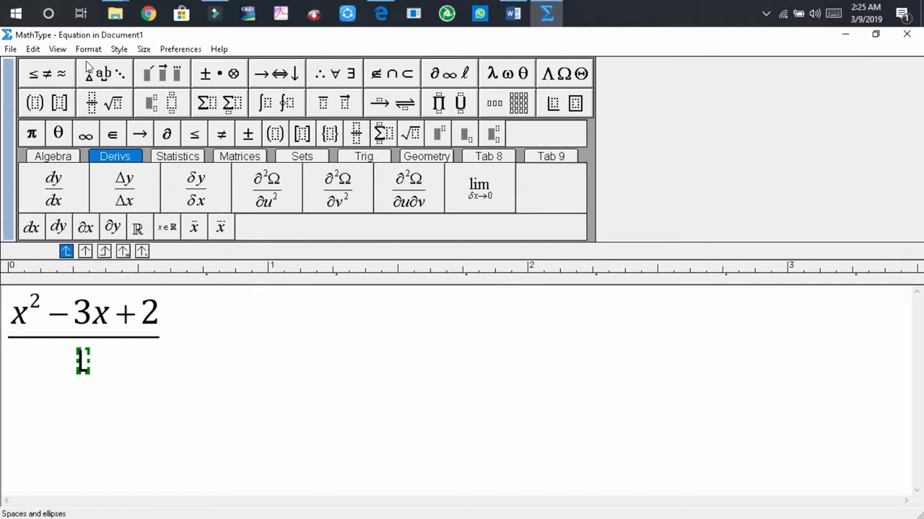
- Enter a square root of x followed by a plus sign in the denominator
click(101, 102)
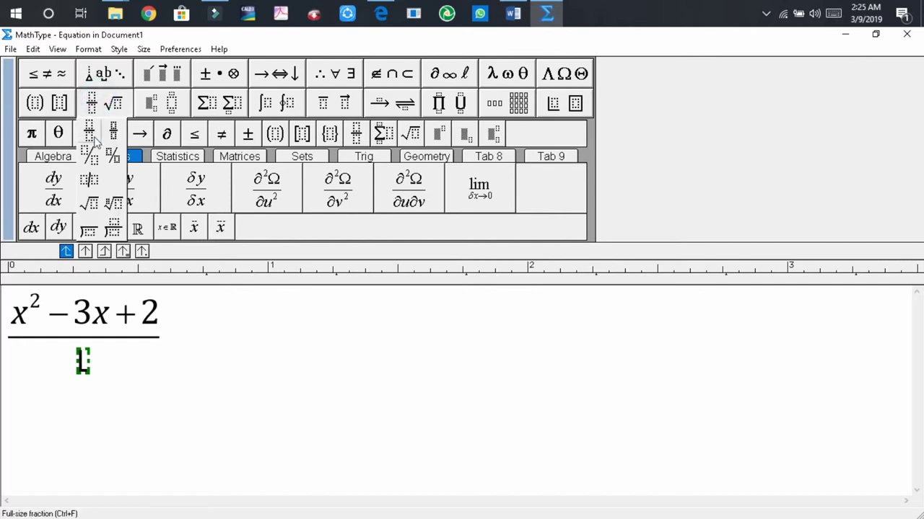
click(93, 202)
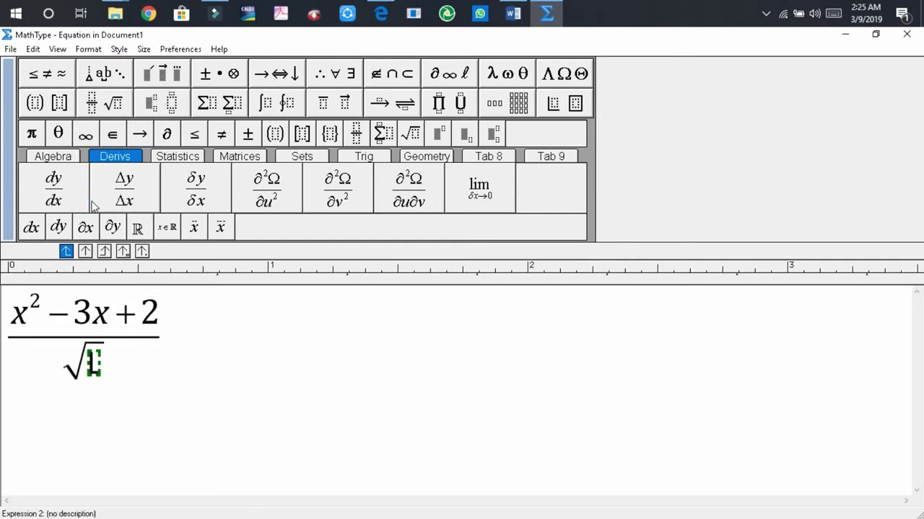
text(x)
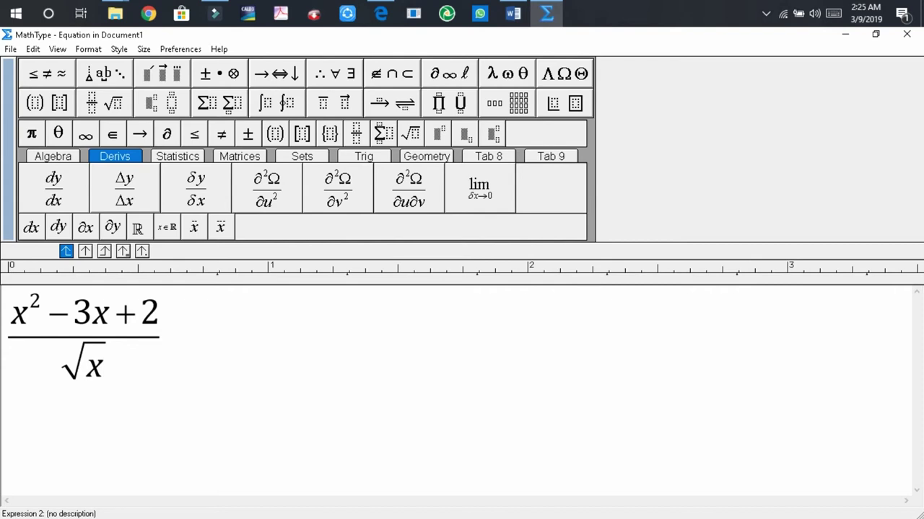
key(Tab)
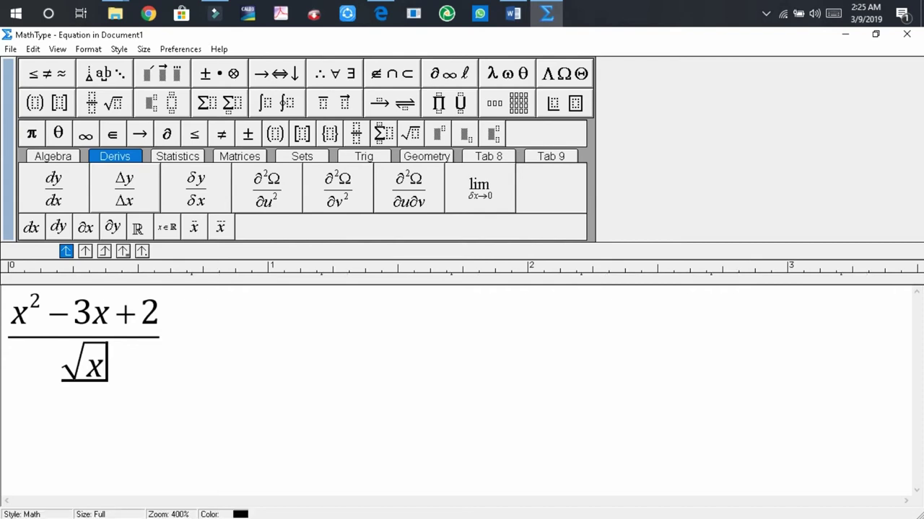
text(+)
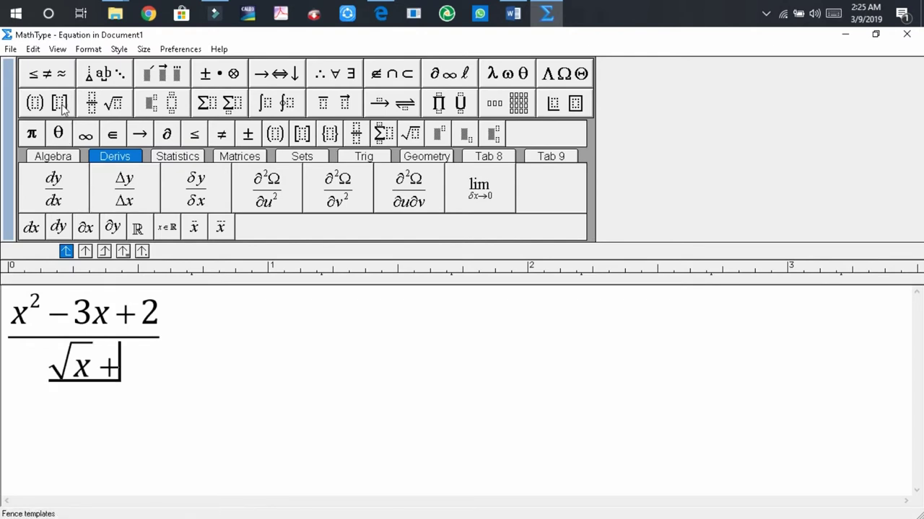
- Append the fifth root of x (index 5) to the denominator
click(97, 106)
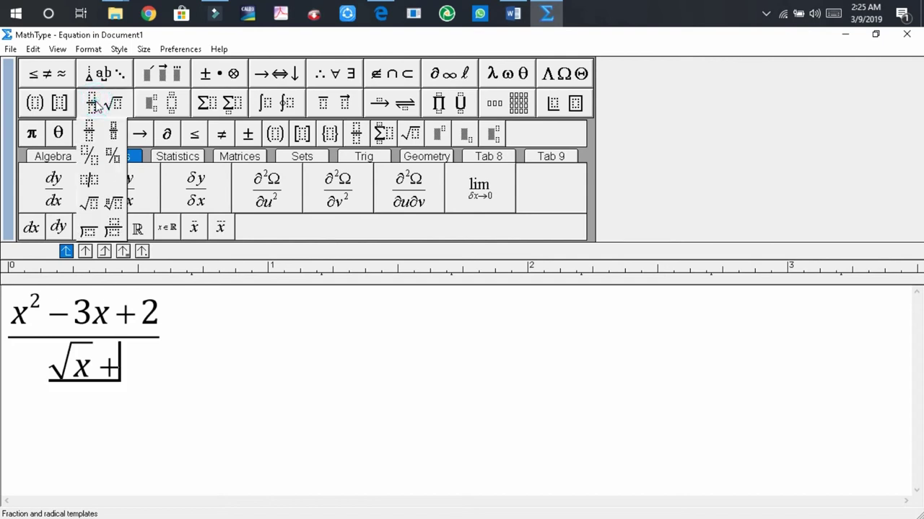
click(114, 205)
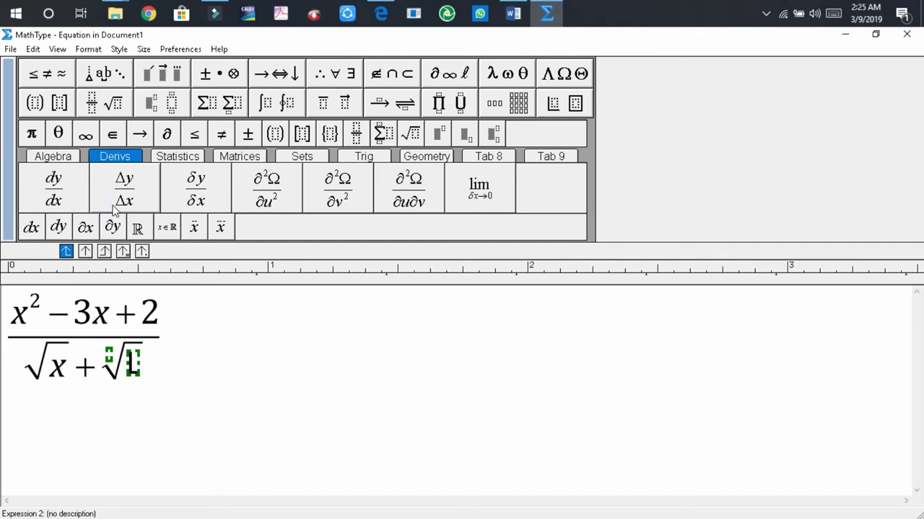
text(x)
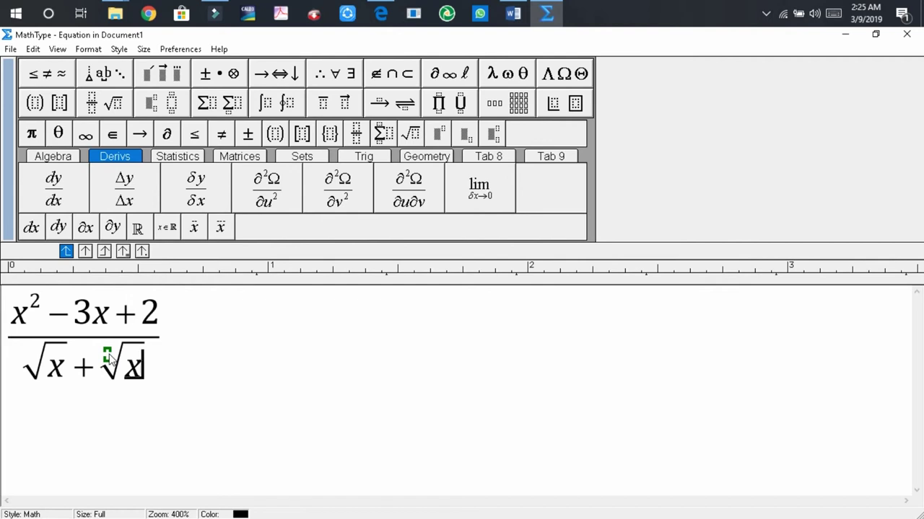
click(107, 354)
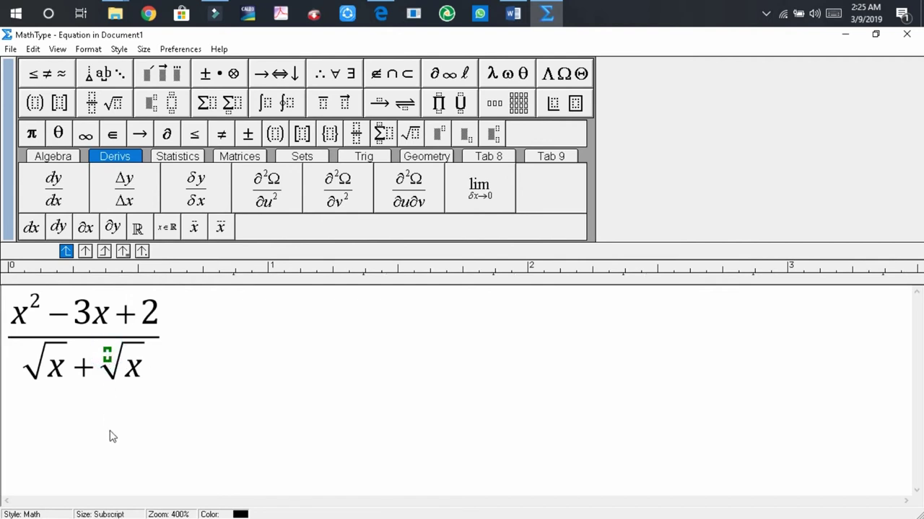
text(5)
click(183, 349)
- Close the MathType editor so the finished fraction is placed in Word
click(907, 34)
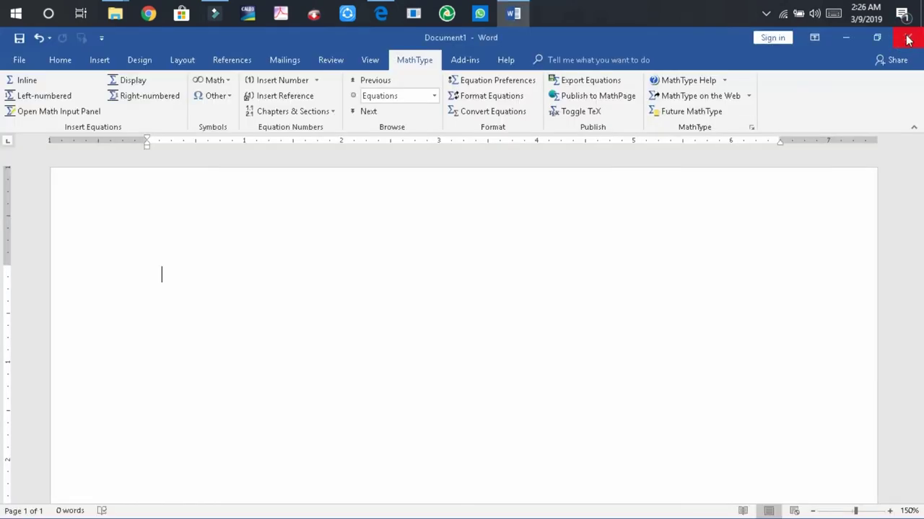